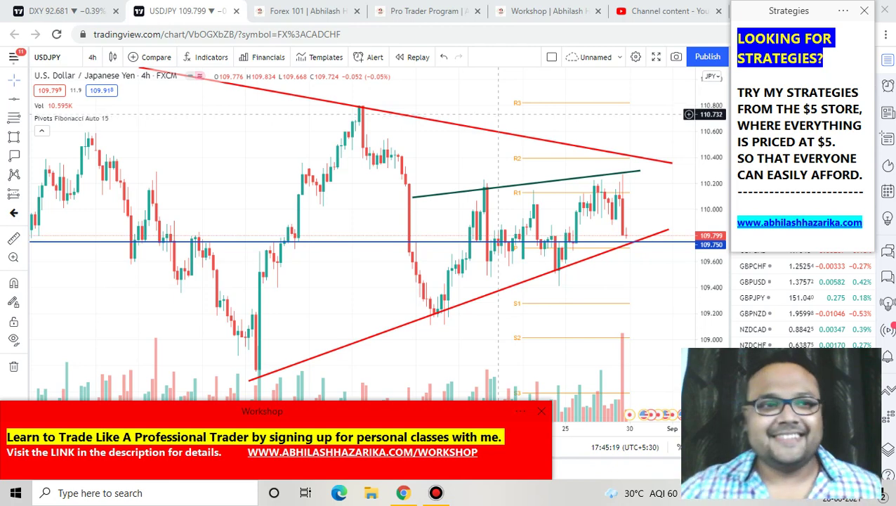
- Circle the whole triangle pattern on the 4-hour USDJPY chart with the freehand pen
scroll(175, 121, down, 5)
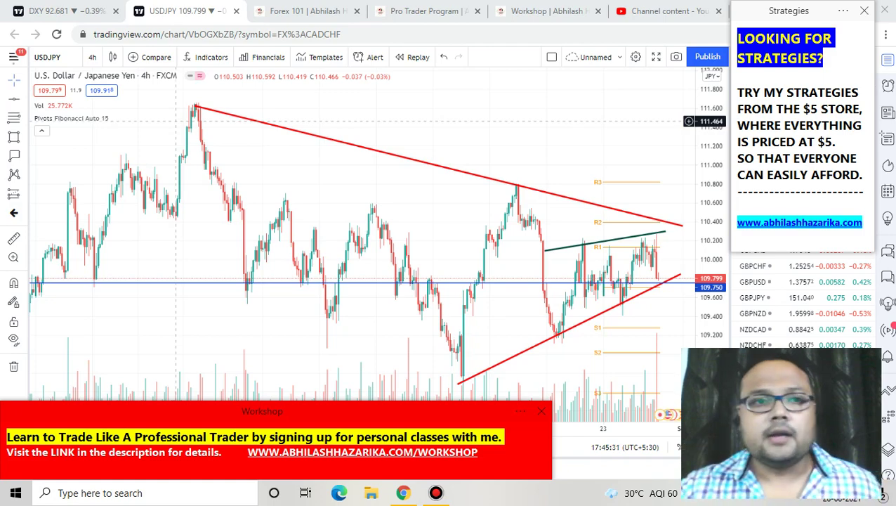
scroll(184, 171, up, 3)
scroll(184, 170, up, 2)
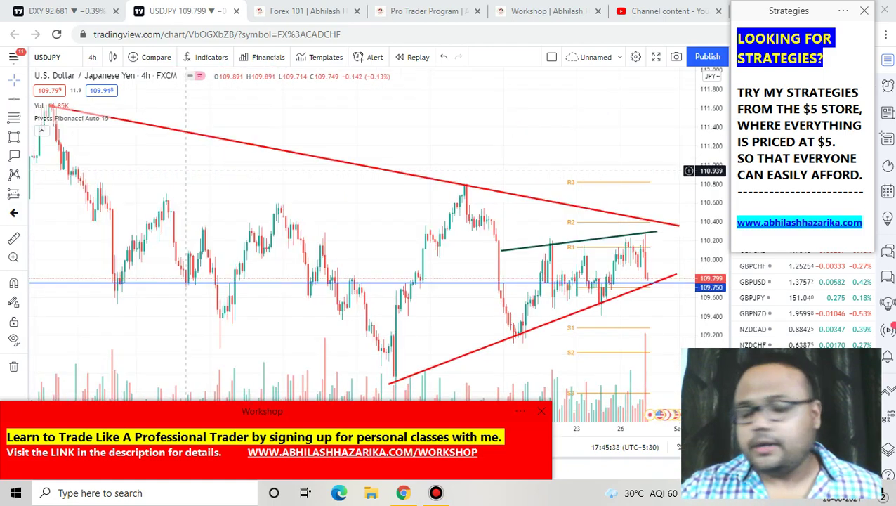
scroll(184, 160, down, 1)
scroll(184, 160, up, 2)
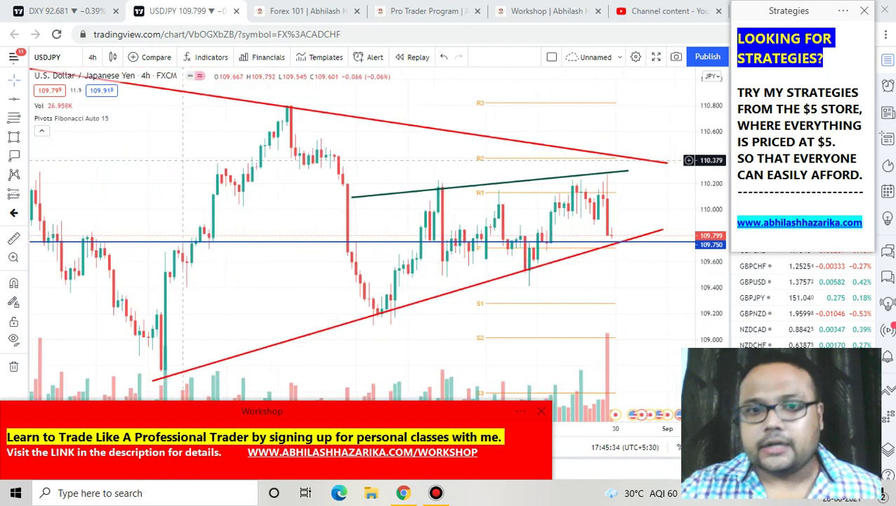
scroll(184, 160, down, 1)
mouse_move(528, 9)
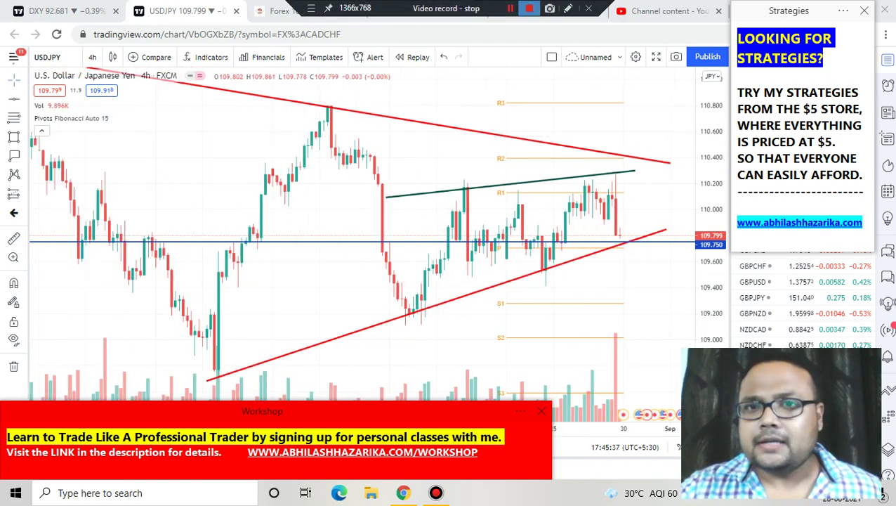
click(565, 9)
mouse_move(465, 88)
mouse_down()
mouse_move(447, 79)
mouse_move(179, 256)
mouse_move(390, 382)
mouse_move(653, 274)
mouse_move(503, 91)
mouse_move(424, 79)
mouse_up()
- Circle the three lows along the rising red trend line, mark the latest candle near it, and exit drawing mode
drag(211, 368, 214, 354)
mouse_move(414, 291)
mouse_down()
mouse_move(425, 317)
mouse_move(413, 290)
mouse_up()
drag(533, 263, 561, 256)
drag(603, 229, 621, 257)
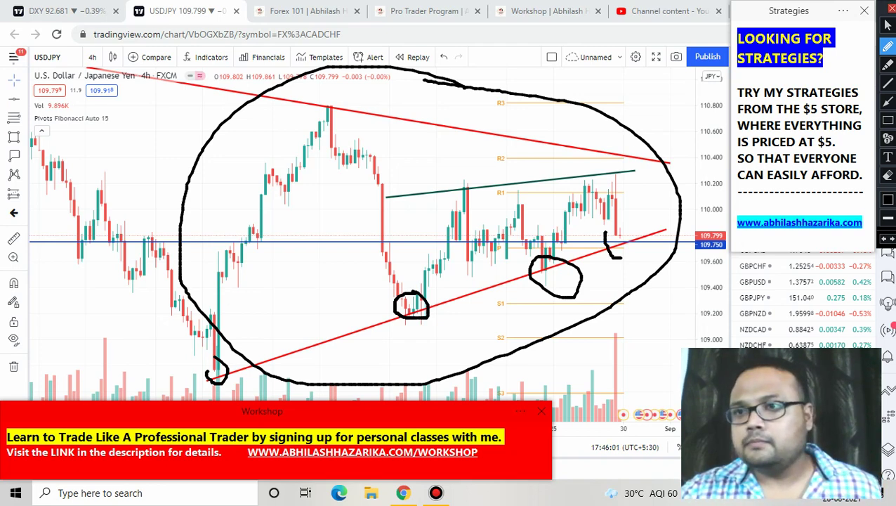
click(890, 8)
- Handwrite a circled, underlined 109.75 beside the blue horizontal line, and exit drawing mode
scroll(469, 168, up, 3)
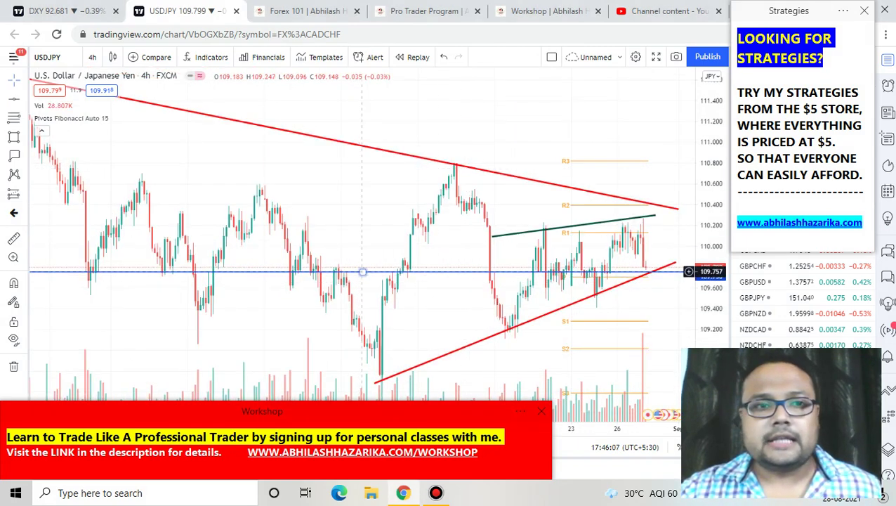
click(363, 272)
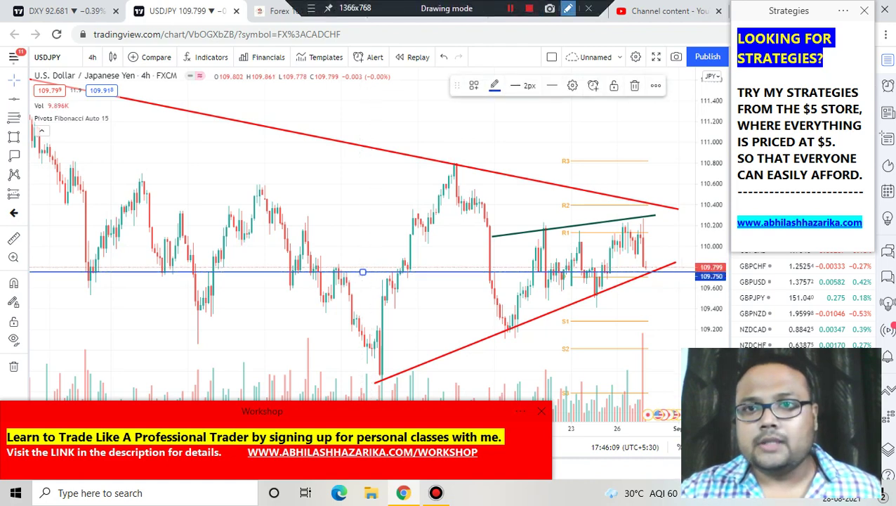
click(568, 8)
mouse_move(274, 218)
mouse_down()
mouse_move(273, 289)
mouse_move(292, 225)
mouse_move(320, 211)
mouse_move(327, 262)
mouse_up()
click(340, 244)
drag(353, 211, 371, 251)
drag(363, 229, 374, 228)
mouse_move(395, 193)
mouse_down()
mouse_move(402, 189)
mouse_move(407, 246)
mouse_move(428, 187)
mouse_move(211, 295)
mouse_move(385, 260)
mouse_up()
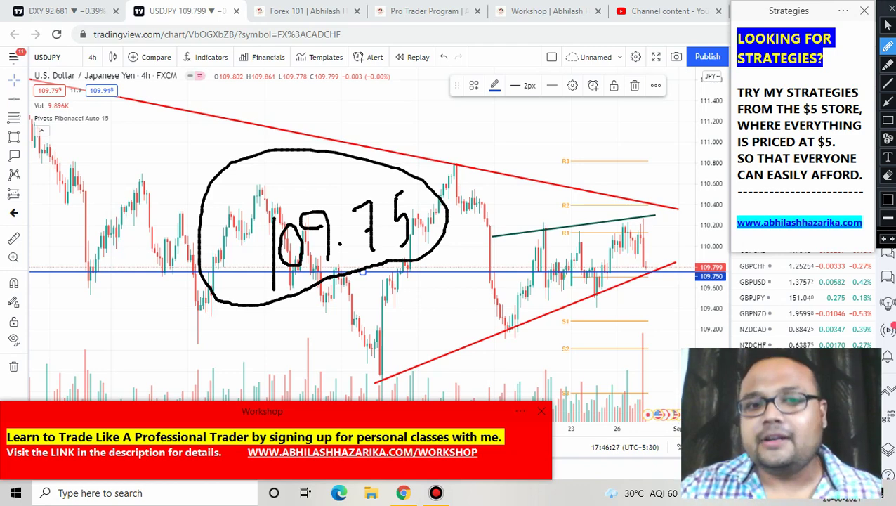
drag(373, 270, 413, 274)
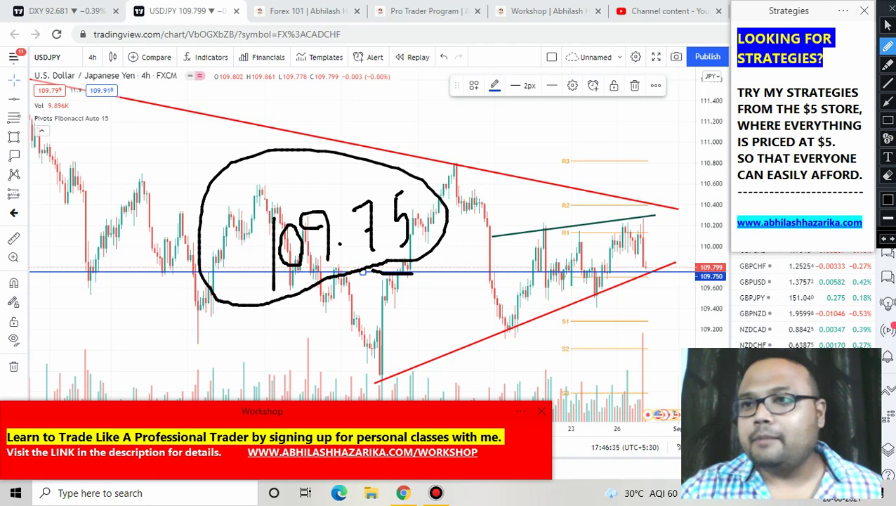
click(891, 8)
- Switch the USDJPY chart to the 1-week timeframe and examine the recent candles around the blue horizontal line
click(94, 55)
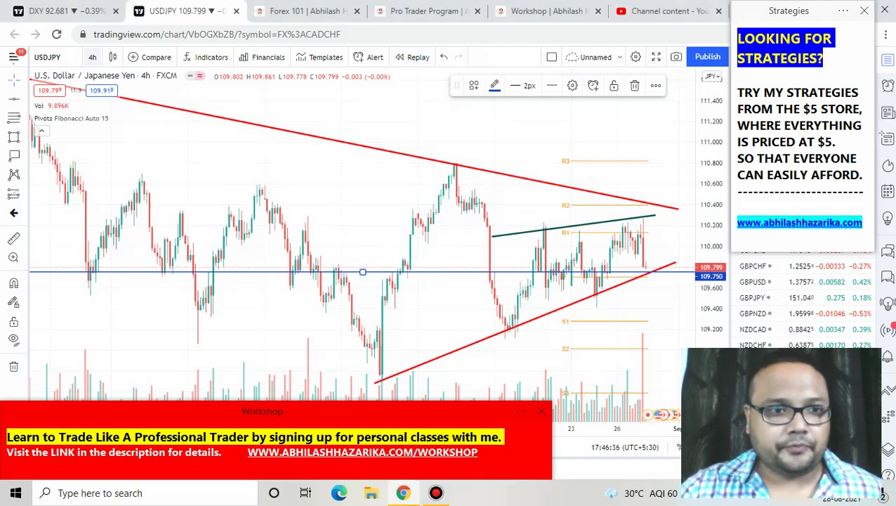
click(92, 57)
click(106, 336)
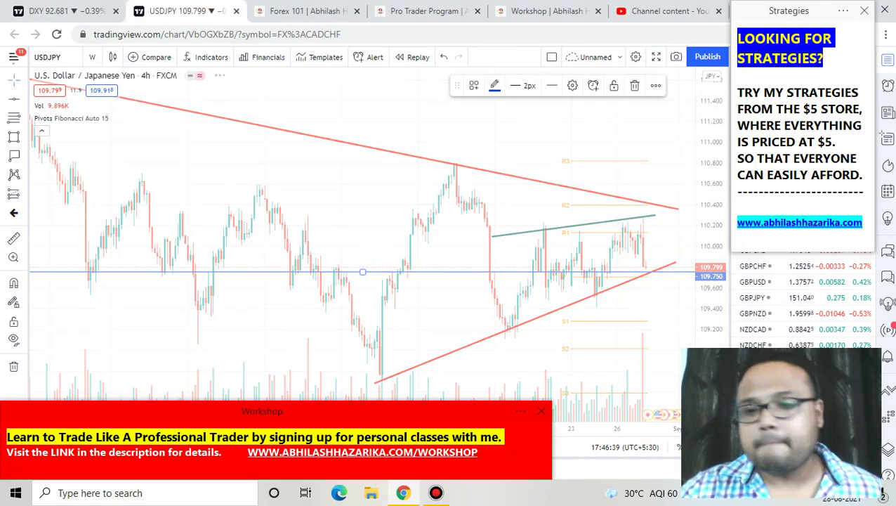
scroll(212, 233, up, 5)
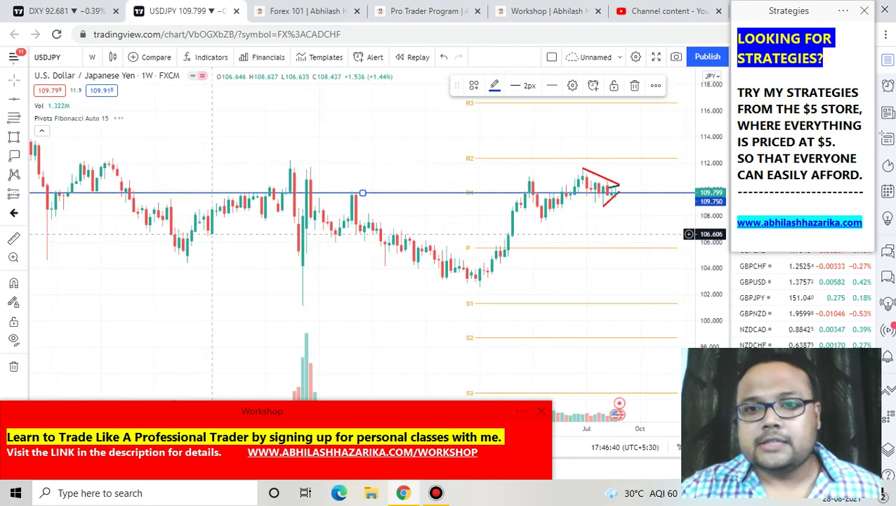
scroll(212, 233, up, 5)
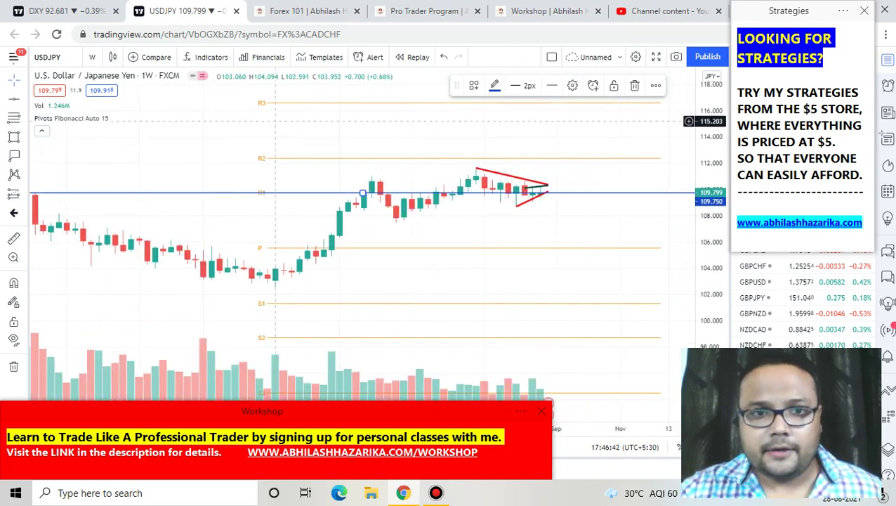
- Remove all drawings from the weekly chart and undo the removal
right_click(275, 121)
click(327, 342)
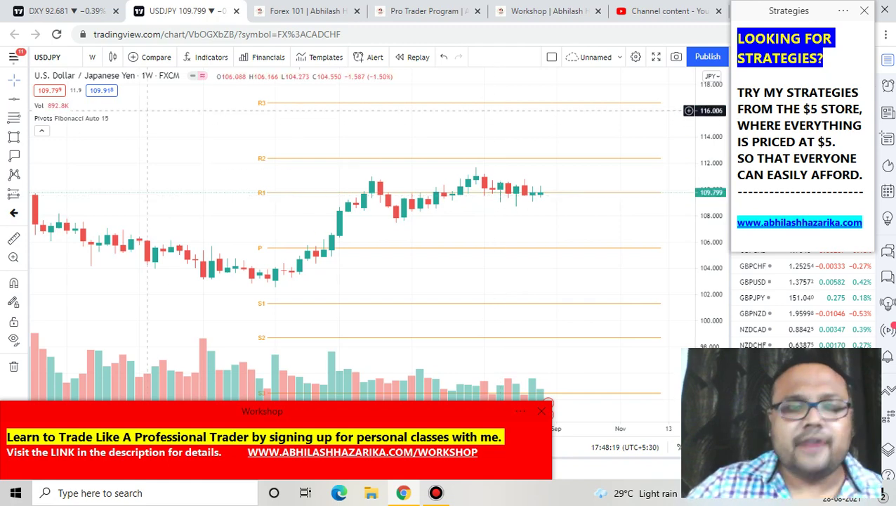
click(444, 57)
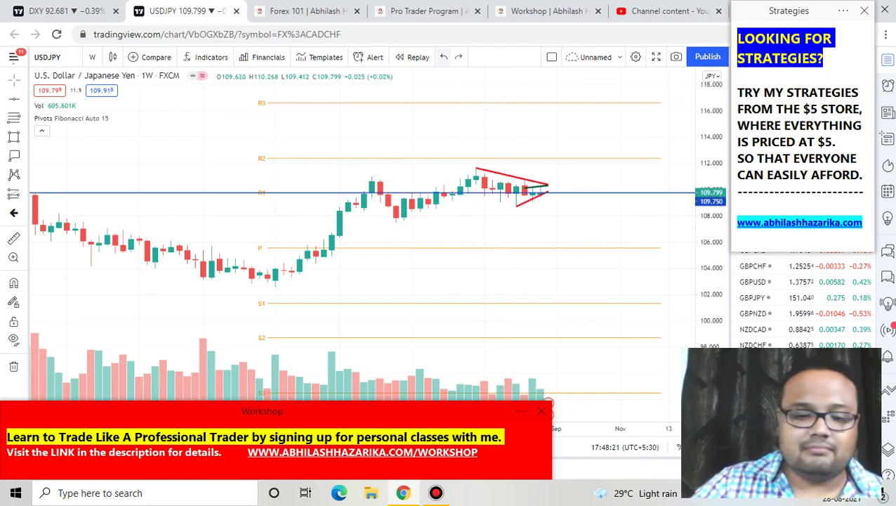
- Switch the chart to the 4-hour timeframe and examine the full extent of the triangle's trend lines
click(92, 57)
click(105, 282)
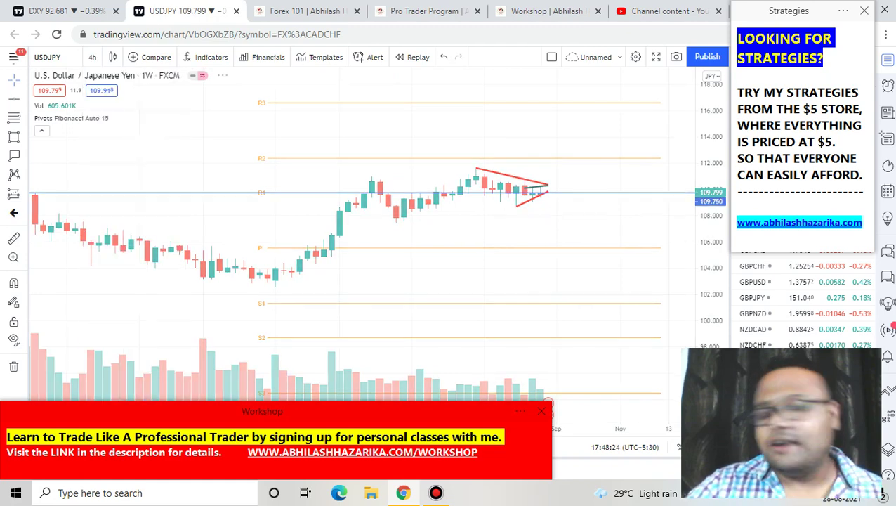
scroll(303, 369, down, 2)
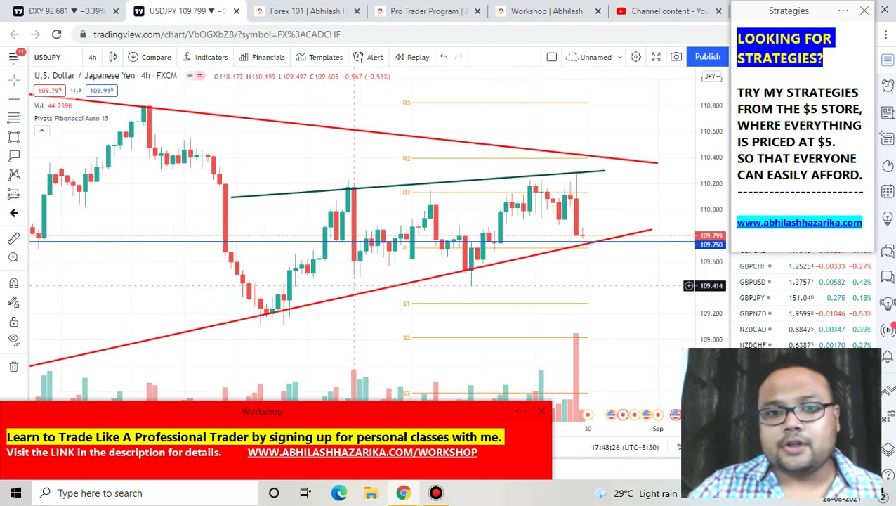
scroll(337, 245, down, 4)
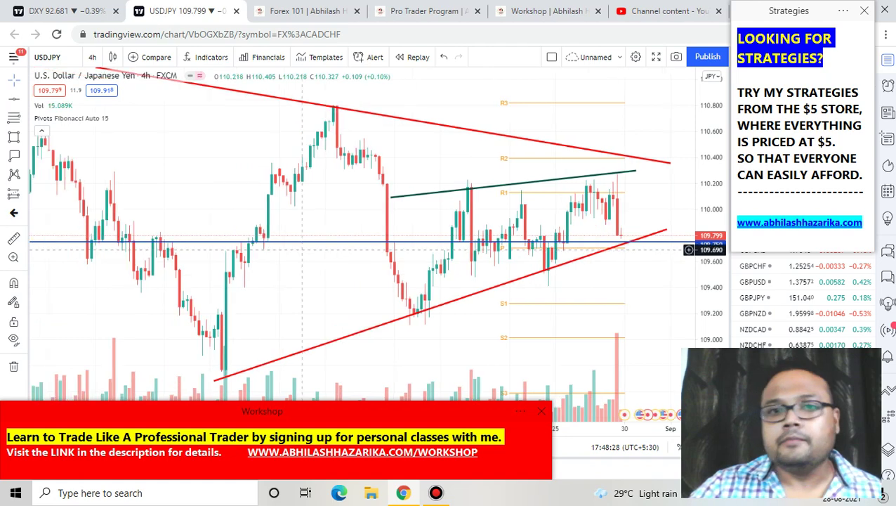
scroll(304, 239, up, 4)
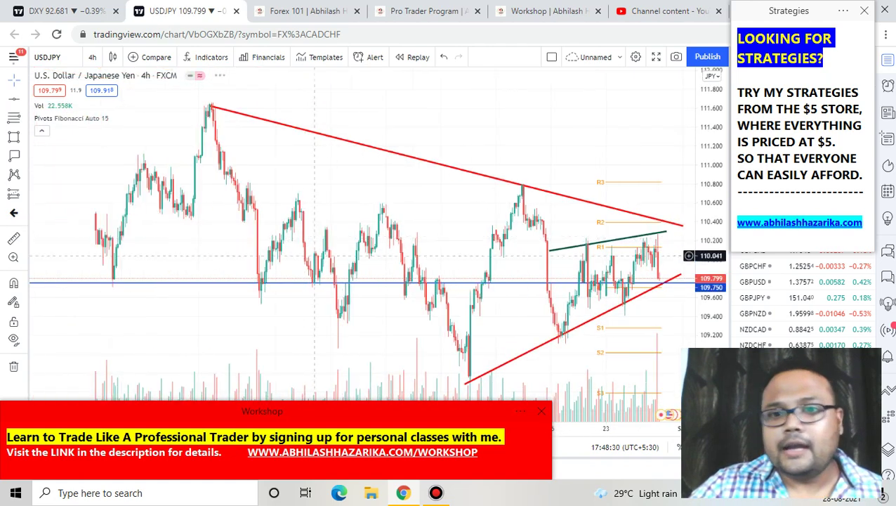
- Circle the two peaks touching the falling red trend line and label them with circled numbers 1 and 2
mouse_move(485, 7)
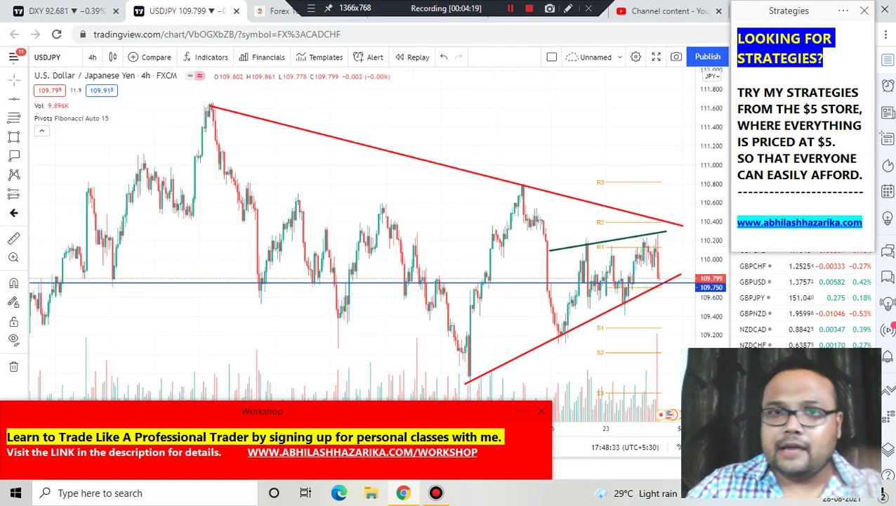
click(568, 8)
click(567, 8)
mouse_move(209, 94)
mouse_down()
mouse_move(202, 112)
mouse_move(225, 102)
mouse_up()
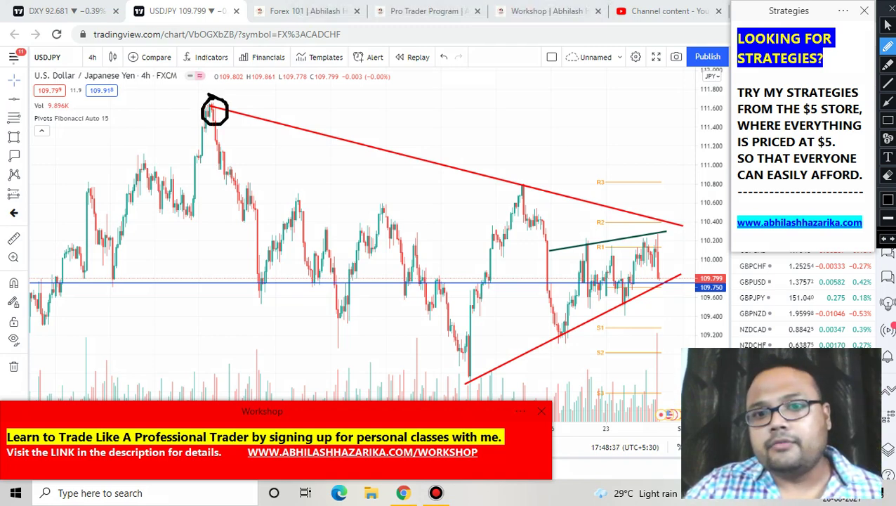
mouse_move(523, 175)
mouse_down()
mouse_move(518, 200)
mouse_move(526, 174)
mouse_up()
drag(244, 83, 247, 103)
drag(243, 66, 253, 47)
drag(544, 157, 545, 185)
mouse_move(542, 151)
mouse_down()
mouse_move(534, 151)
mouse_move(553, 190)
mouse_move(546, 166)
mouse_move(553, 180)
mouse_up()
mouse_move(534, 146)
mouse_down()
mouse_move(550, 149)
mouse_move(555, 197)
mouse_up()
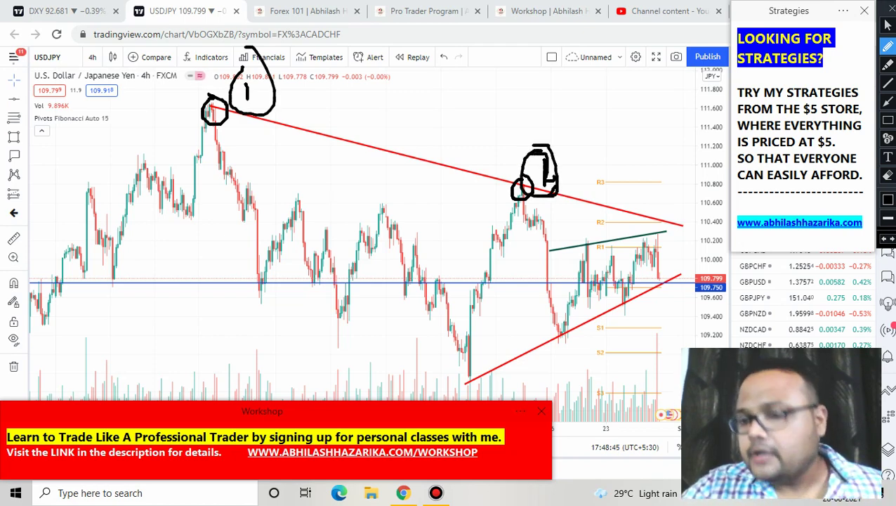
- Sketch a dotted path from the latest candle up to the falling red line and a downward turn there, and exit drawing mode
drag(664, 274, 673, 236)
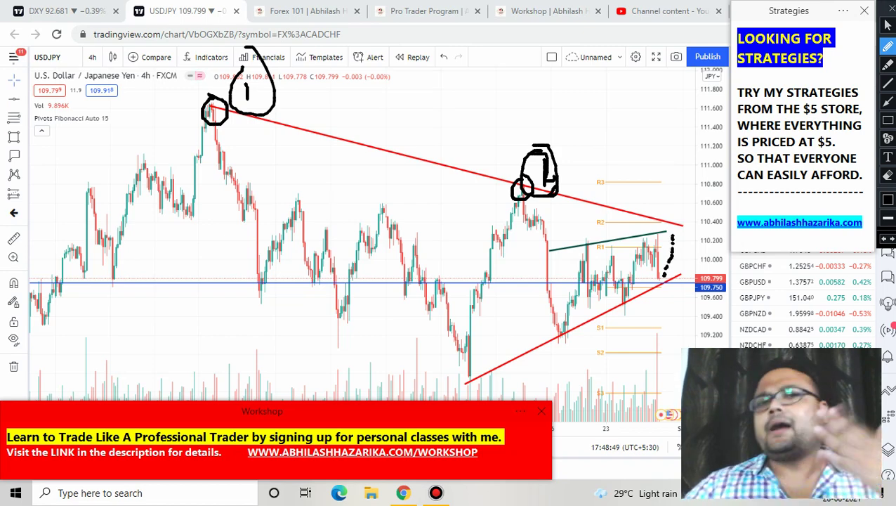
drag(667, 225, 680, 224)
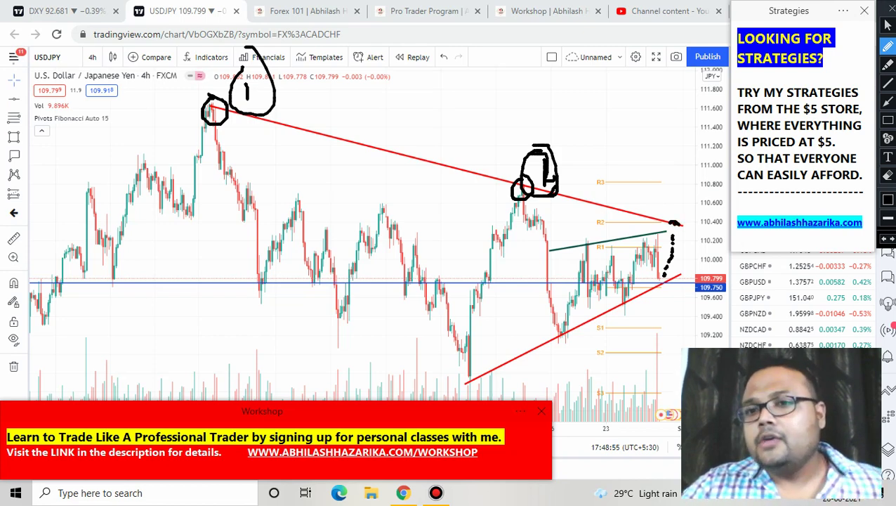
drag(679, 223, 691, 231)
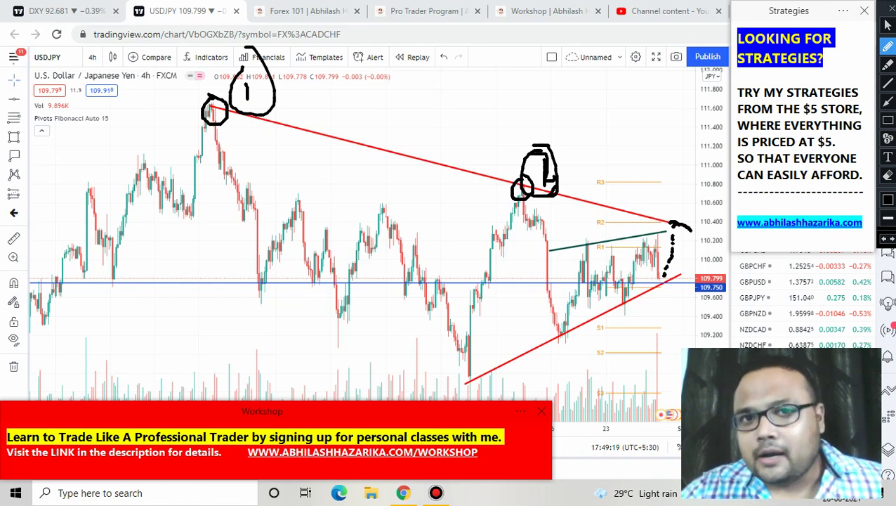
drag(668, 226, 680, 223)
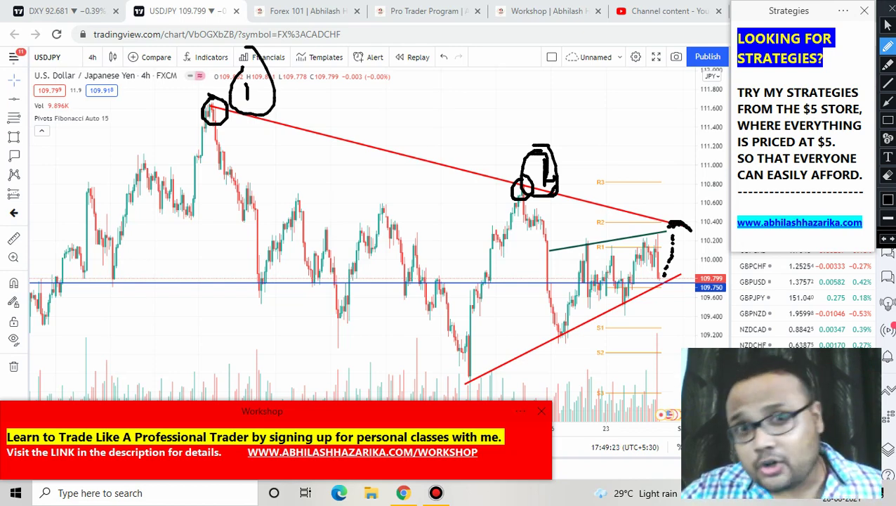
click(889, 8)
- Select the green trend line and examine it on the 1-hour timeframe
scroll(471, 230, up, 4)
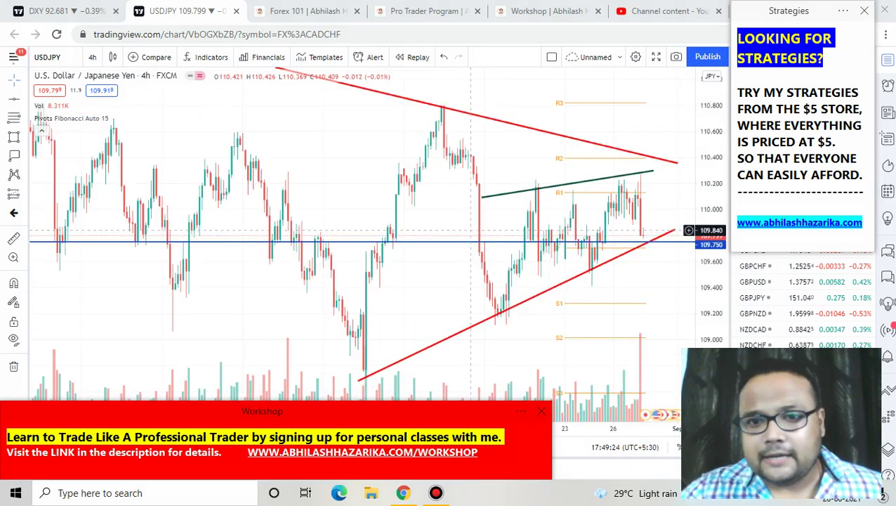
scroll(470, 229, up, 2)
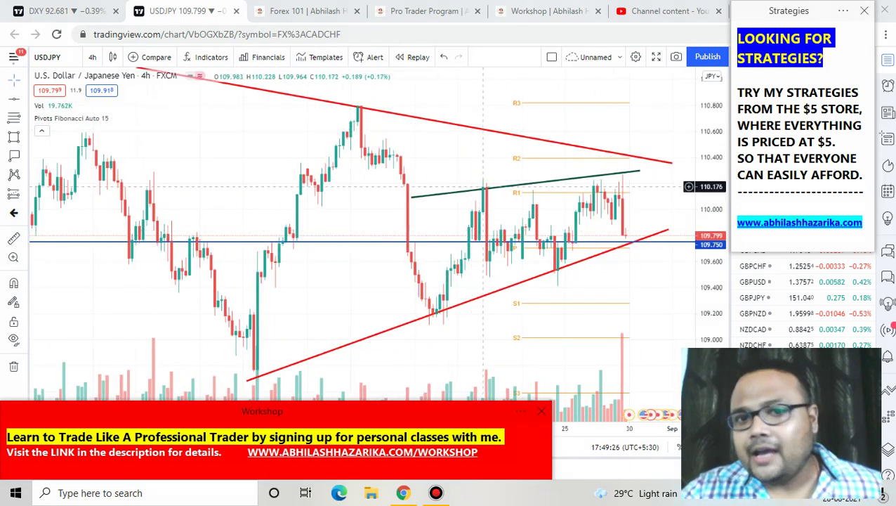
click(496, 187)
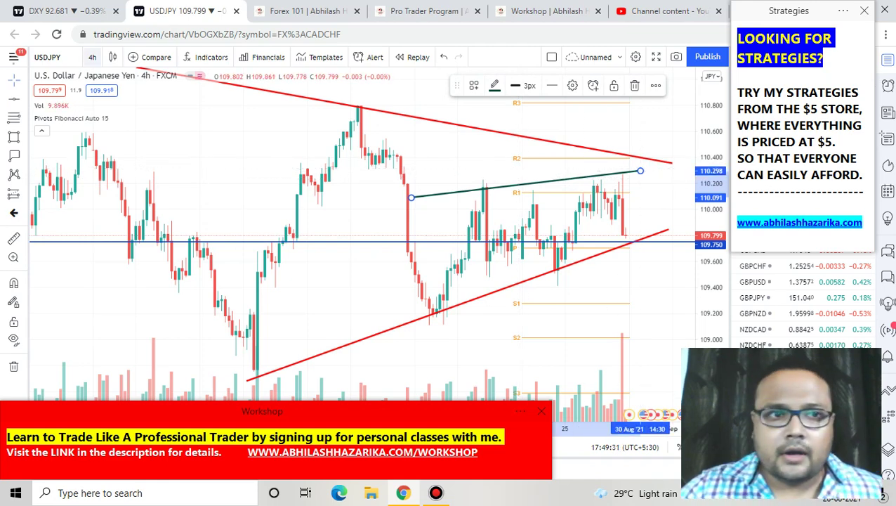
click(92, 57)
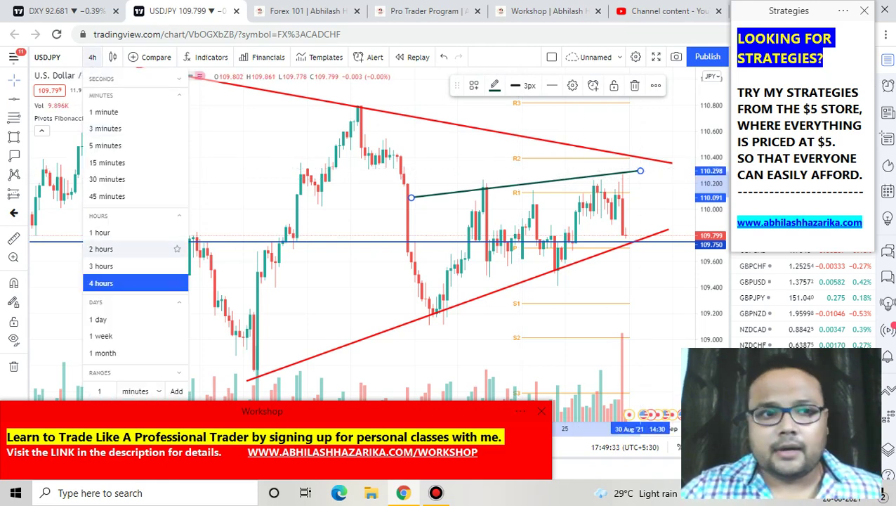
click(102, 232)
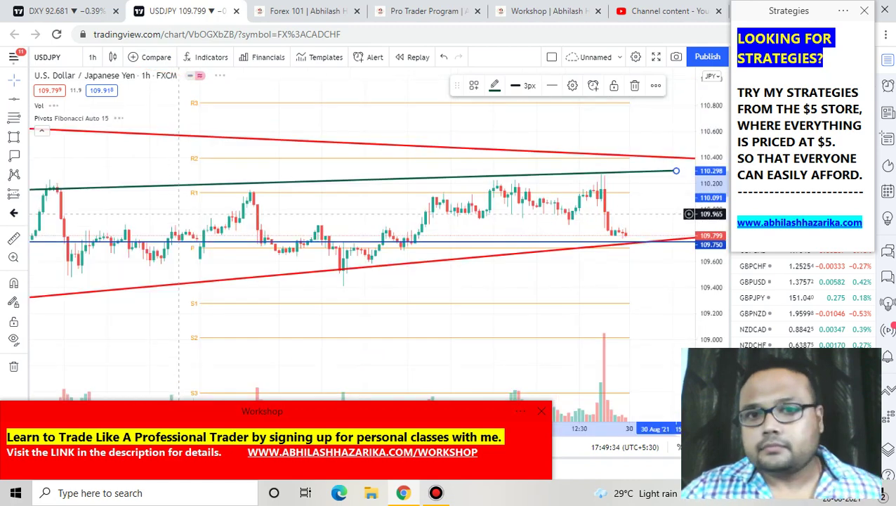
scroll(318, 195, down, 5)
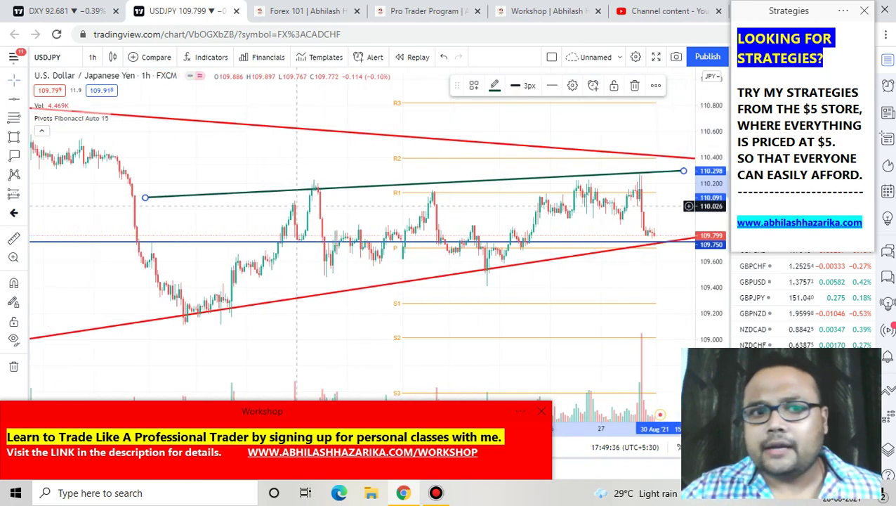
scroll(267, 204, up, 1)
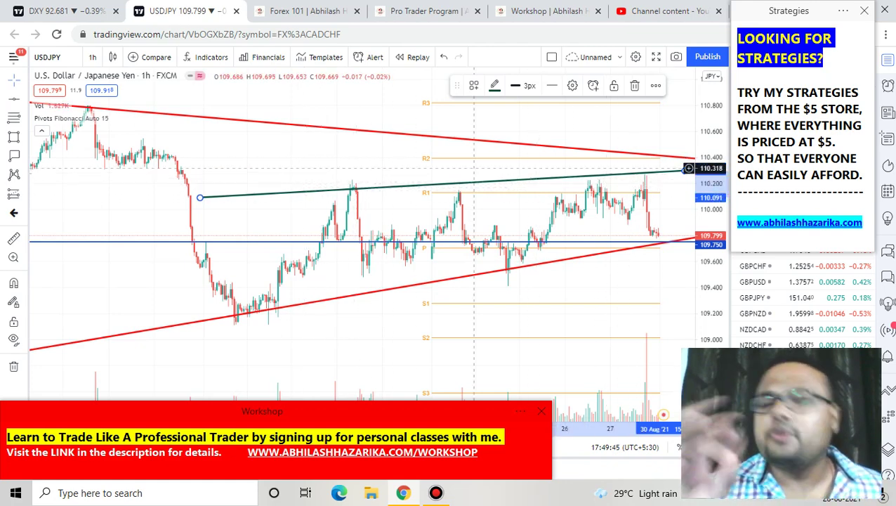
drag(689, 168, 685, 170)
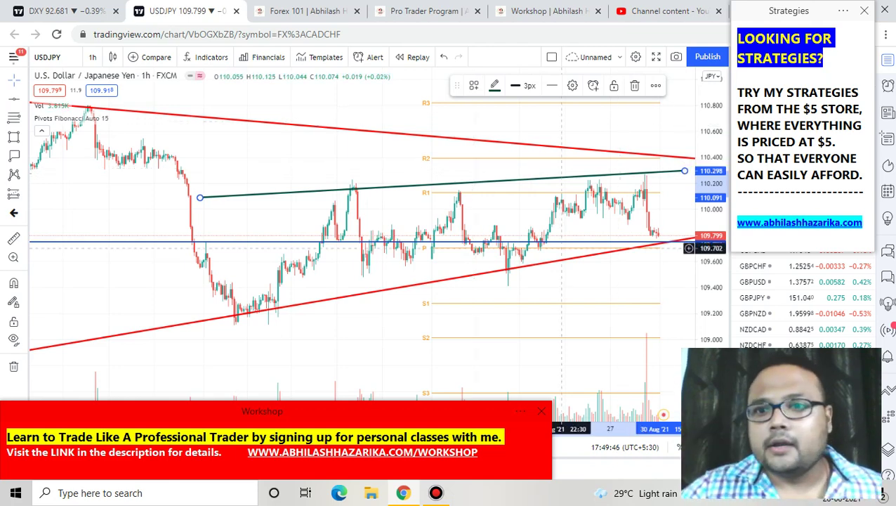
- Sketch a dashed path from the latest candle up to the green trend line, emphasise the green and falling red lines there, and exit drawing mode
click(567, 8)
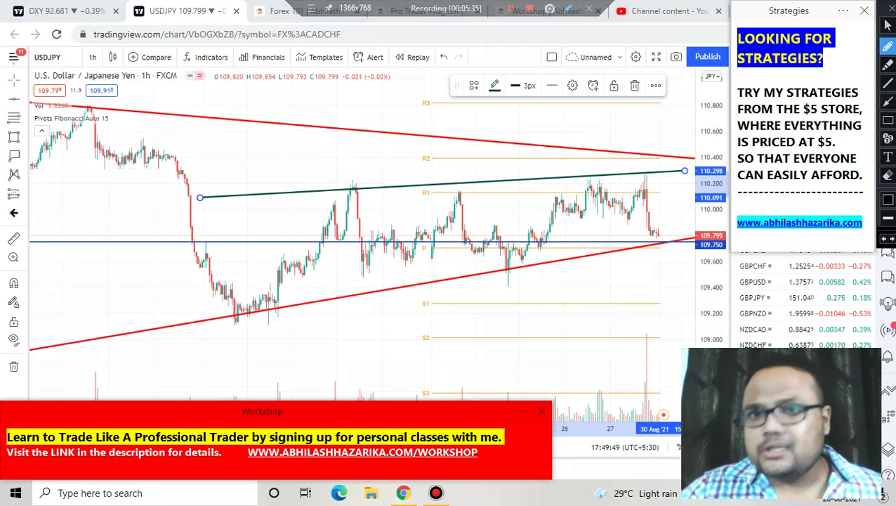
drag(672, 230, 684, 184)
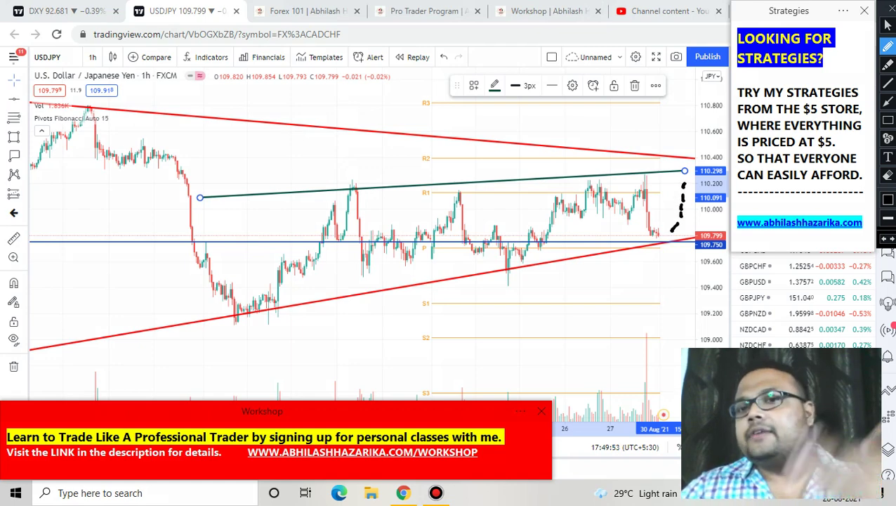
drag(608, 176, 677, 162)
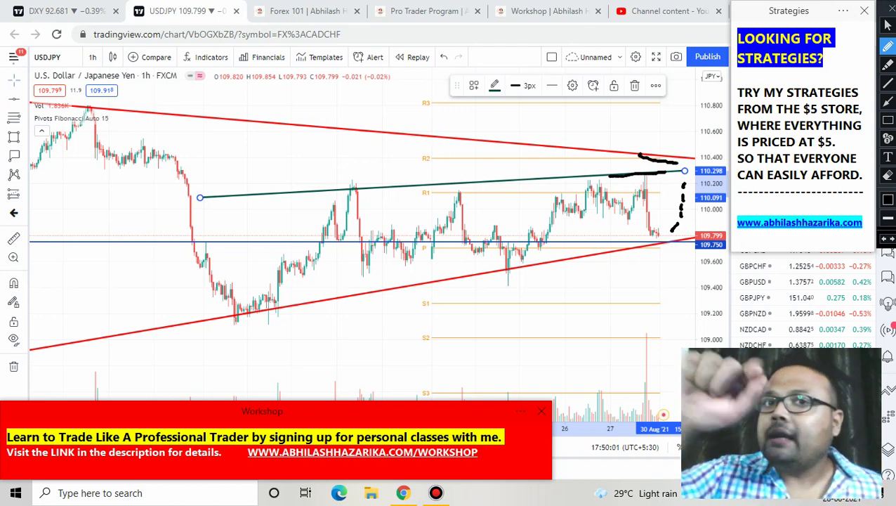
mouse_move(670, 163)
mouse_down()
mouse_move(661, 177)
mouse_move(687, 179)
mouse_move(709, 163)
mouse_up()
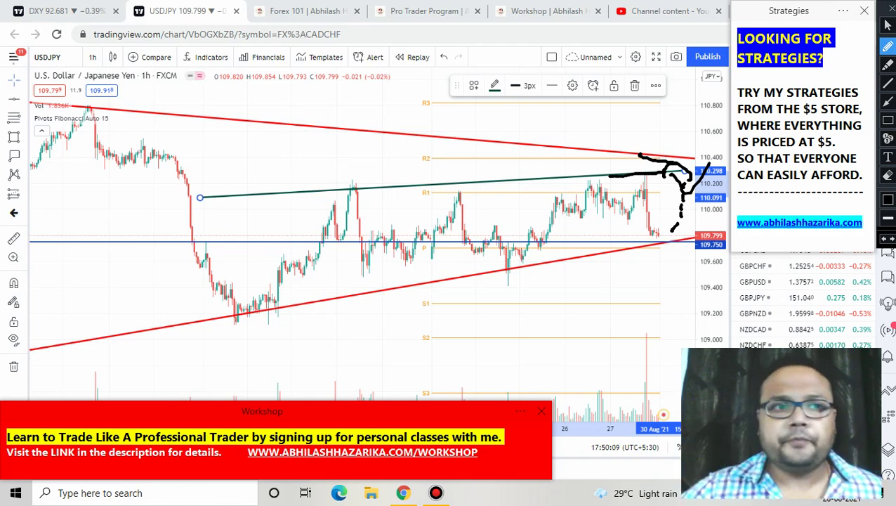
click(889, 8)
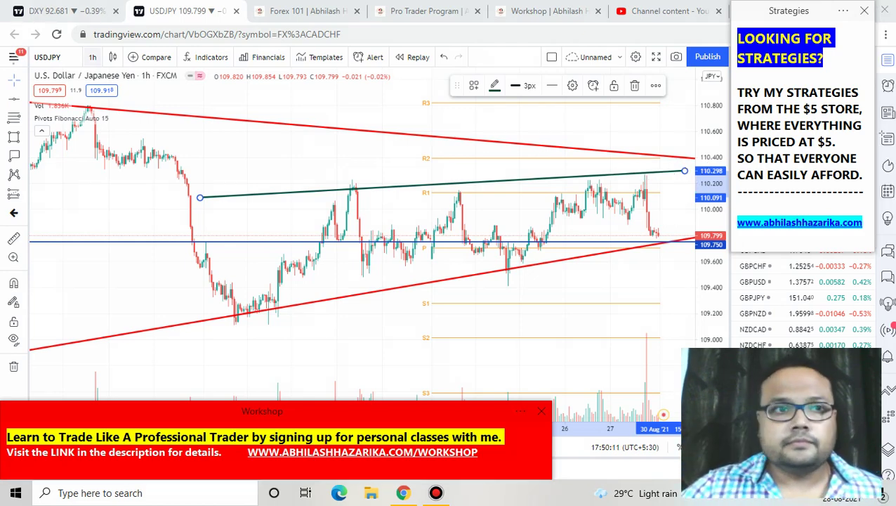
- Switch the chart to the 4-hour timeframe and examine the recent candles inside the triangle
click(93, 56)
click(100, 282)
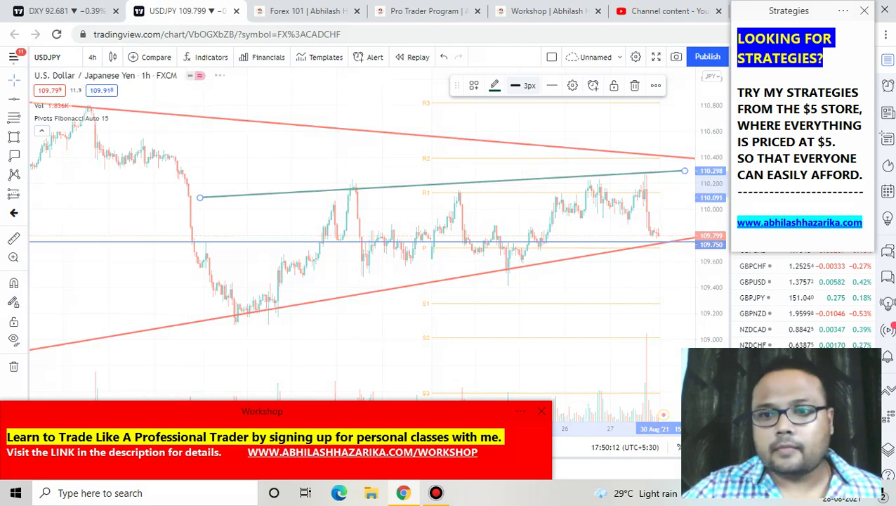
scroll(519, 153, up, 5)
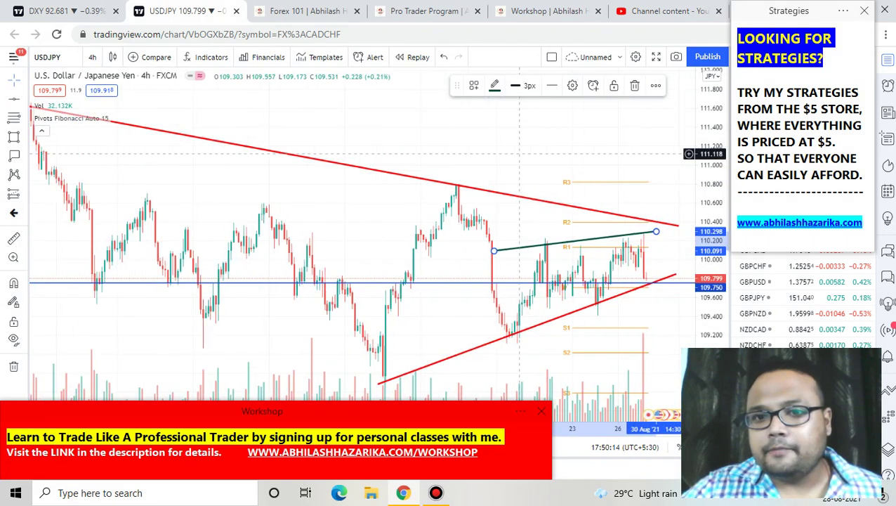
scroll(520, 153, up, 3)
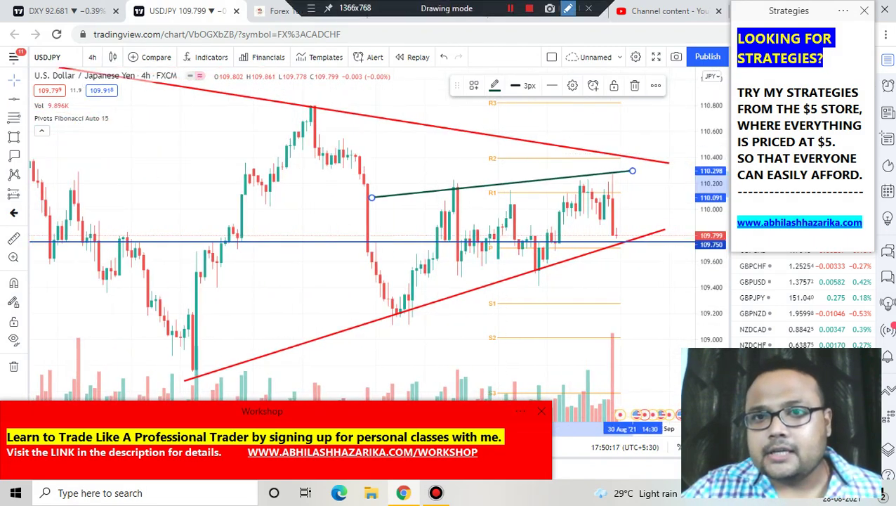
- Handwrite the level 109.75 over the horizontal blue line and circle it
click(568, 9)
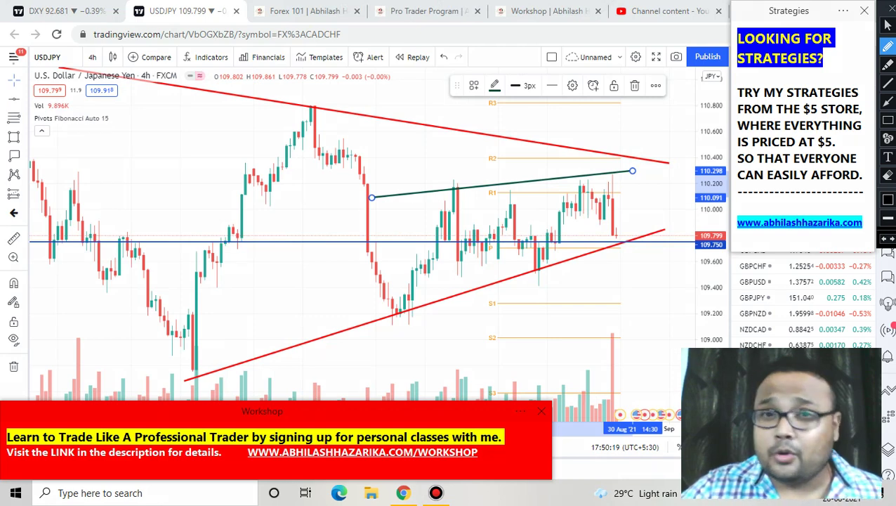
drag(234, 229, 241, 269)
drag(262, 226, 293, 257)
click(311, 258)
mouse_move(317, 228)
mouse_down()
mouse_move(332, 222)
mouse_move(327, 244)
mouse_up()
drag(349, 215, 341, 240)
mouse_move(370, 201)
mouse_down()
mouse_move(333, 200)
mouse_move(221, 295)
mouse_move(367, 232)
mouse_move(370, 198)
mouse_up()
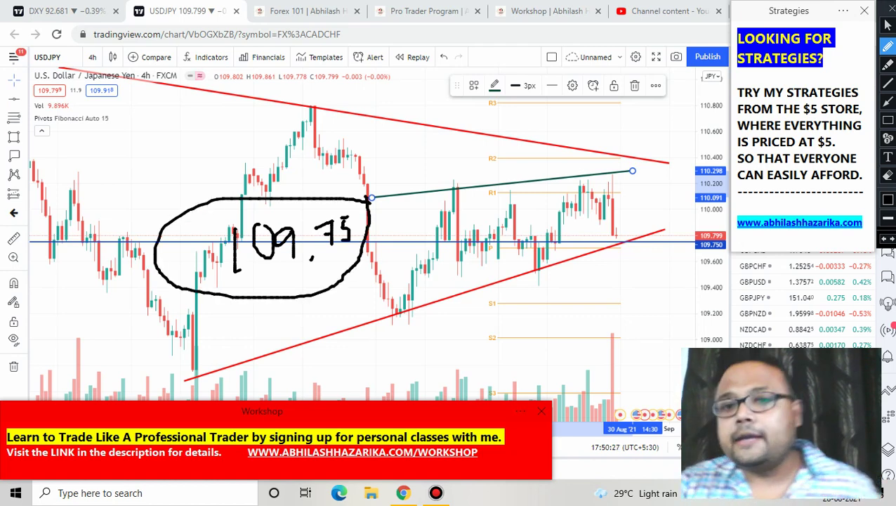
- Circle the four price touches along the rising red trend line and draw a tick inside the latest circle
mouse_move(205, 361)
mouse_down()
mouse_move(186, 362)
mouse_move(211, 387)
mouse_move(205, 361)
mouse_up()
mouse_move(375, 317)
mouse_down()
mouse_move(401, 309)
mouse_move(393, 284)
mouse_up()
mouse_move(543, 246)
mouse_down()
mouse_move(532, 250)
mouse_move(552, 244)
mouse_up()
mouse_move(612, 223)
mouse_down()
mouse_move(629, 215)
mouse_move(613, 217)
mouse_up()
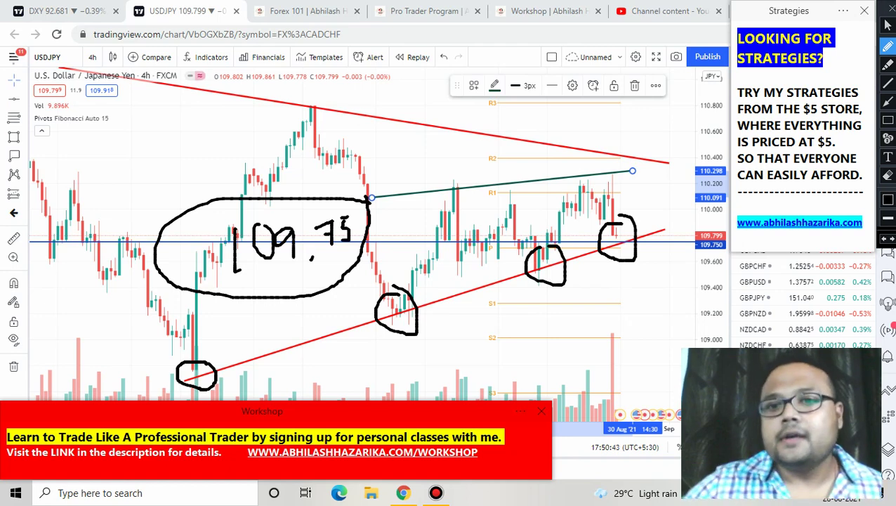
mouse_move(614, 232)
mouse_down()
mouse_move(621, 242)
mouse_move(631, 222)
mouse_up()
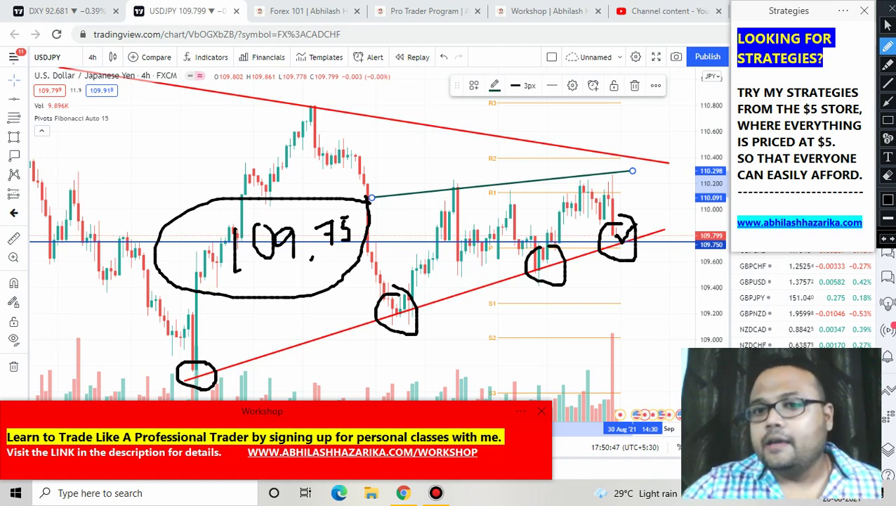
mouse_move(611, 231)
mouse_down()
mouse_move(616, 239)
mouse_move(642, 209)
mouse_up()
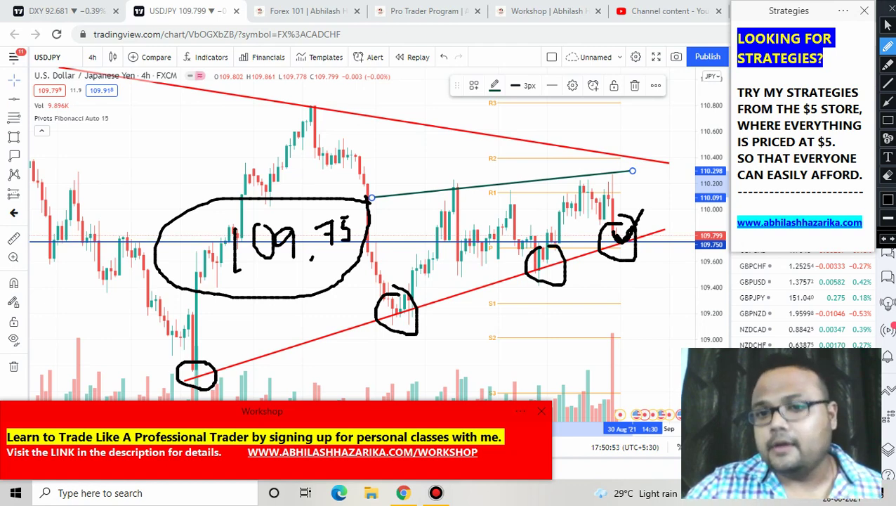
- Handwrite "Double support" below the rising red trend line near the latest candle, and exit drawing mode
drag(580, 305, 579, 321)
drag(598, 306, 621, 305)
mouse_move(625, 286)
mouse_down()
mouse_move(631, 306)
mouse_move(624, 295)
mouse_up()
drag(651, 285, 657, 320)
drag(596, 335, 600, 349)
drag(608, 338, 637, 337)
mouse_move(636, 337)
mouse_down()
mouse_move(638, 362)
mouse_move(667, 349)
mouse_up()
drag(684, 313, 681, 344)
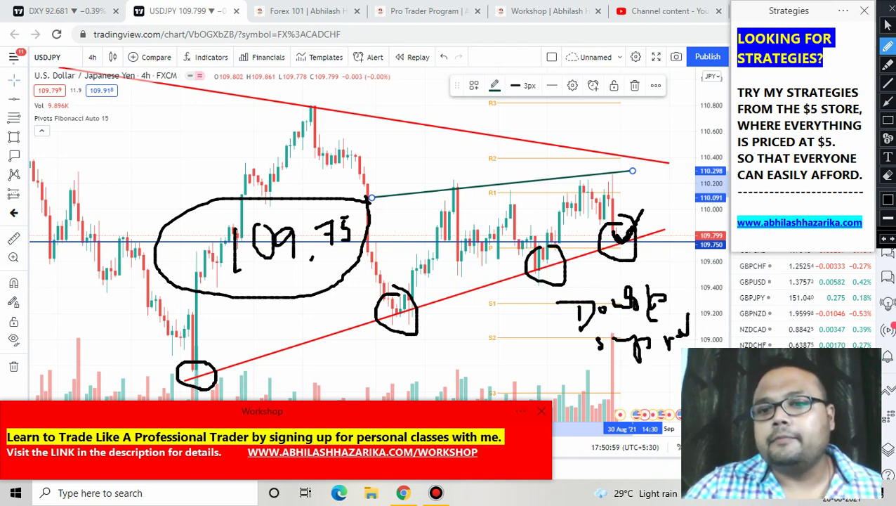
click(889, 8)
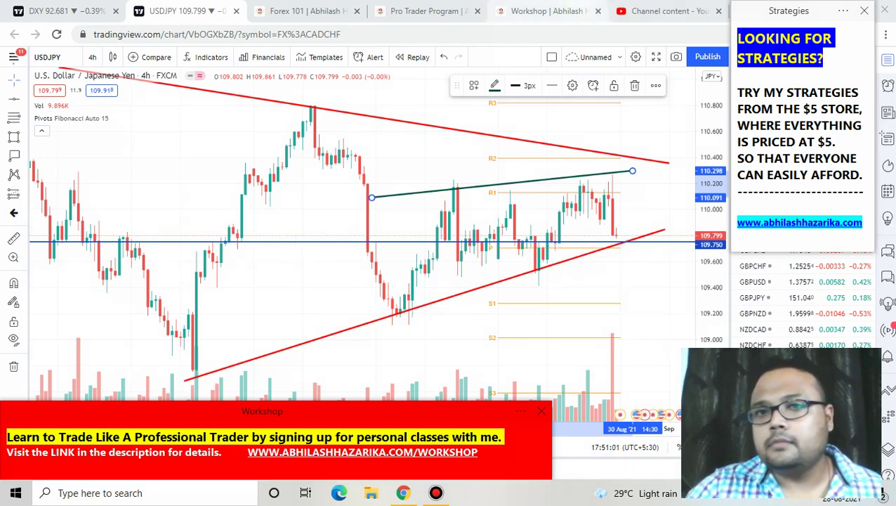
- Mark the latest candle with a tick and a B at the rising red line, and sketch a long-tailed candle below the chart's lows
click(567, 9)
mouse_move(620, 243)
mouse_down()
mouse_move(623, 283)
mouse_move(632, 218)
mouse_up()
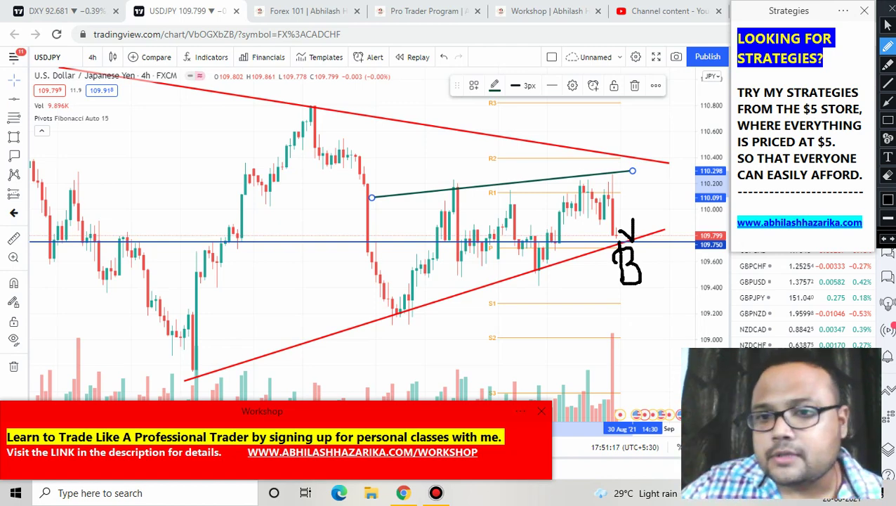
drag(538, 314, 543, 387)
mouse_move(512, 314)
mouse_down()
mouse_move(570, 313)
mouse_move(506, 300)
mouse_move(508, 312)
mouse_move(473, 366)
mouse_up()
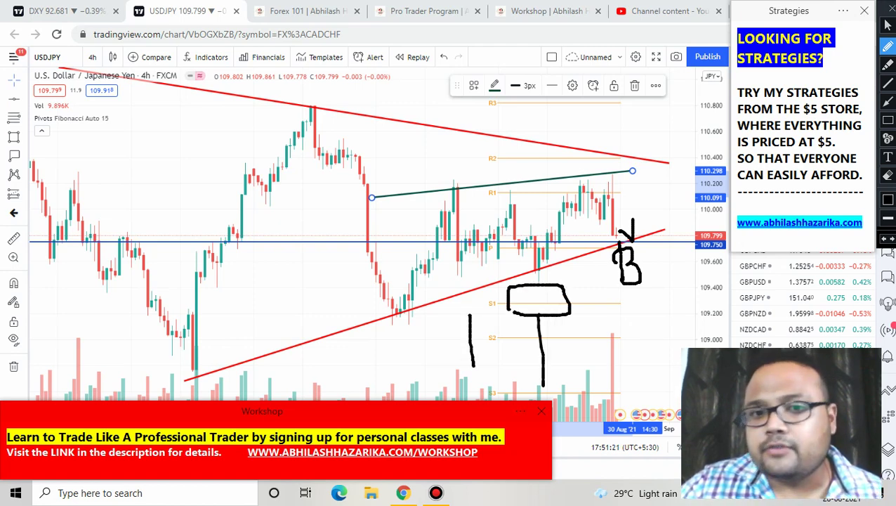
- Circle the bounce at the second low on the rising red line, trace the end of the green line, and exit drawing mode
mouse_move(409, 261)
mouse_down()
mouse_move(419, 319)
mouse_move(411, 262)
mouse_up()
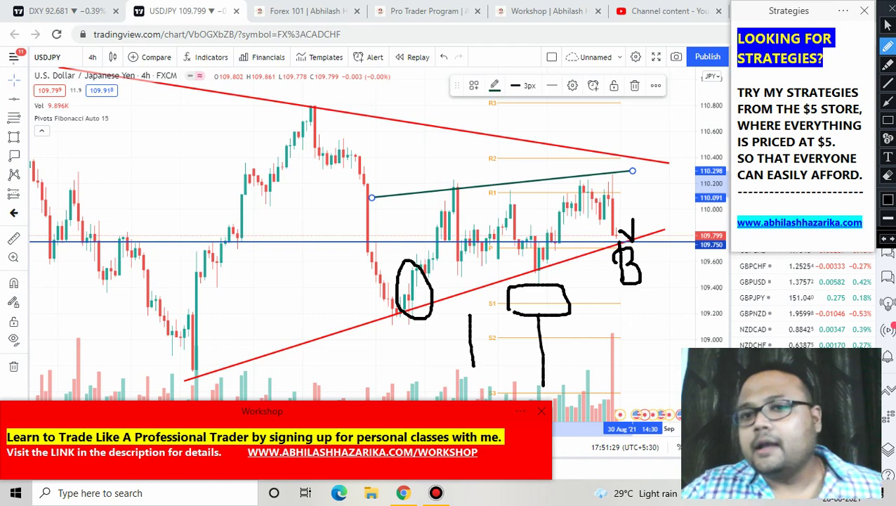
mouse_move(551, 180)
mouse_down()
mouse_move(659, 169)
mouse_move(591, 168)
mouse_up()
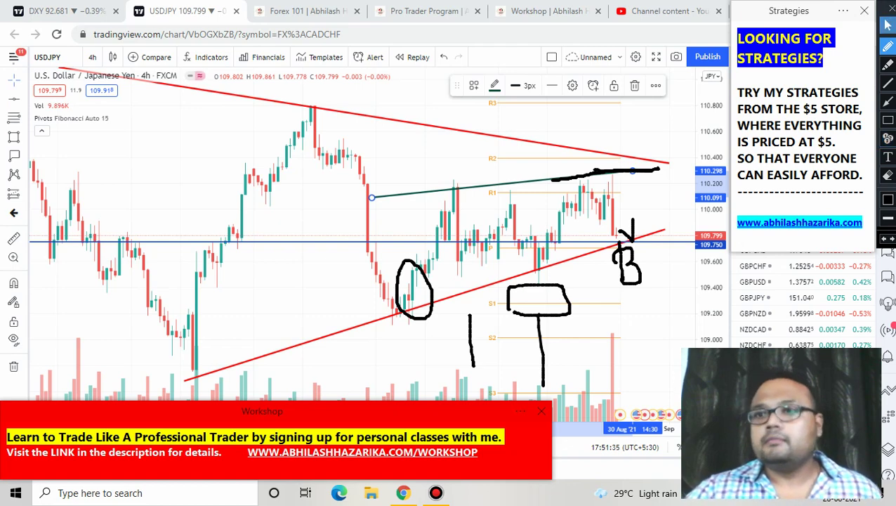
click(888, 8)
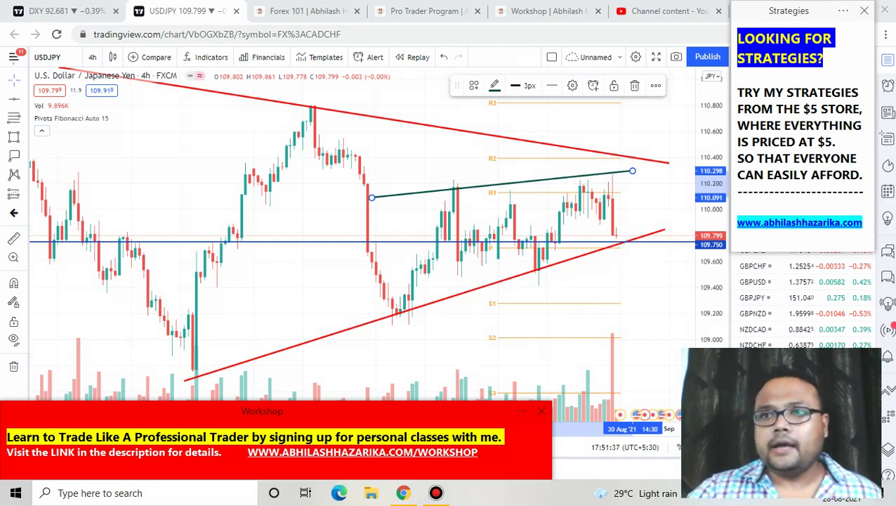
- Open the Forex 101 page and examine the USDJPY short and long positions in the Community Outlook table
click(305, 11)
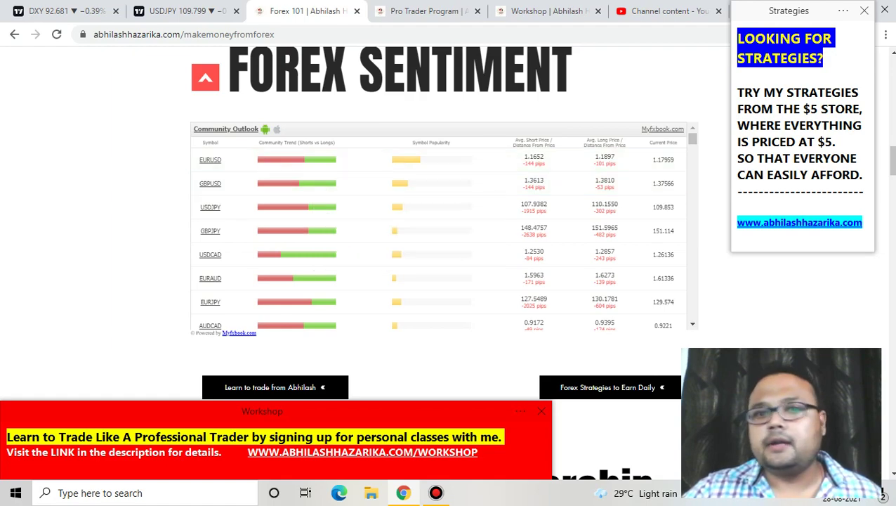
scroll(365, 225, up, 15)
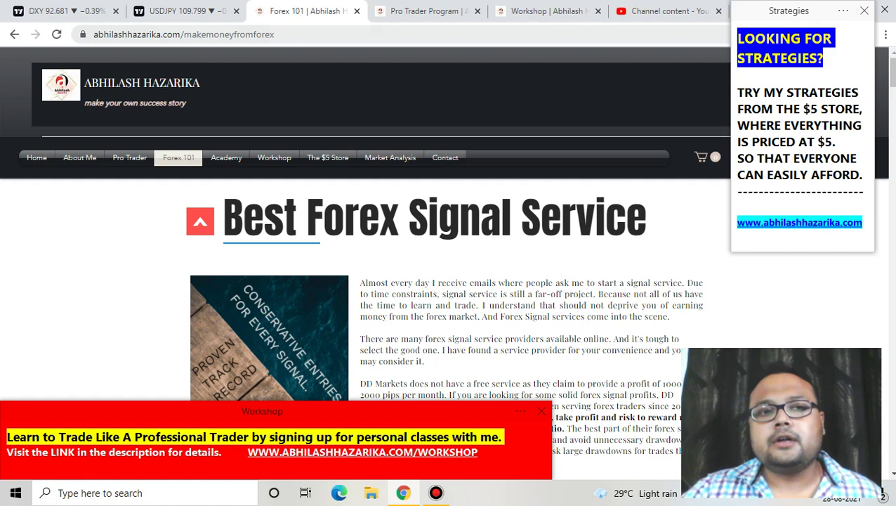
scroll(366, 225, down, 15)
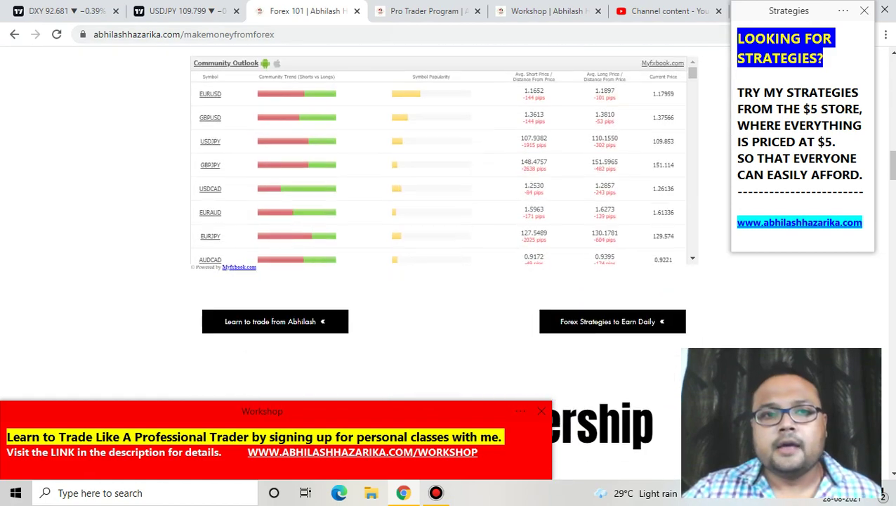
mouse_move(250, 141)
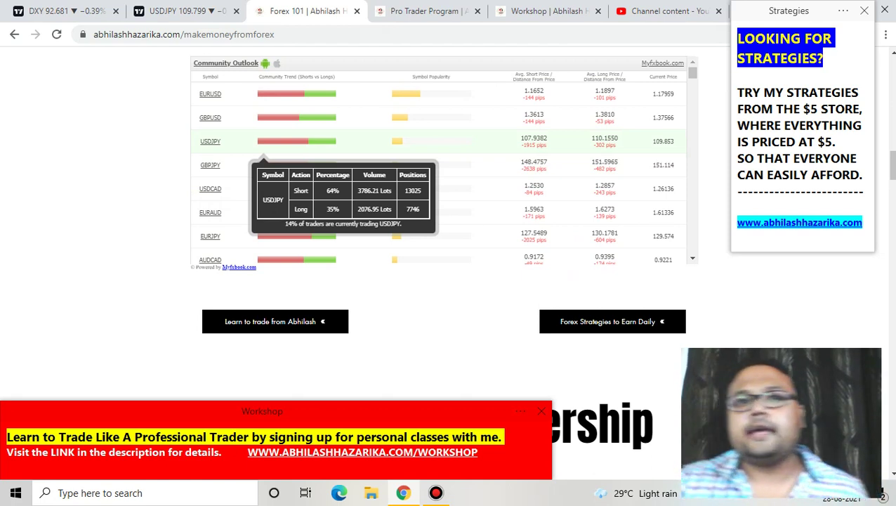
- Handwrite a circled 90% over the Community Outlook table, outline the USDJPY trend bar, and exit drawing mode
mouse_move(468, 8)
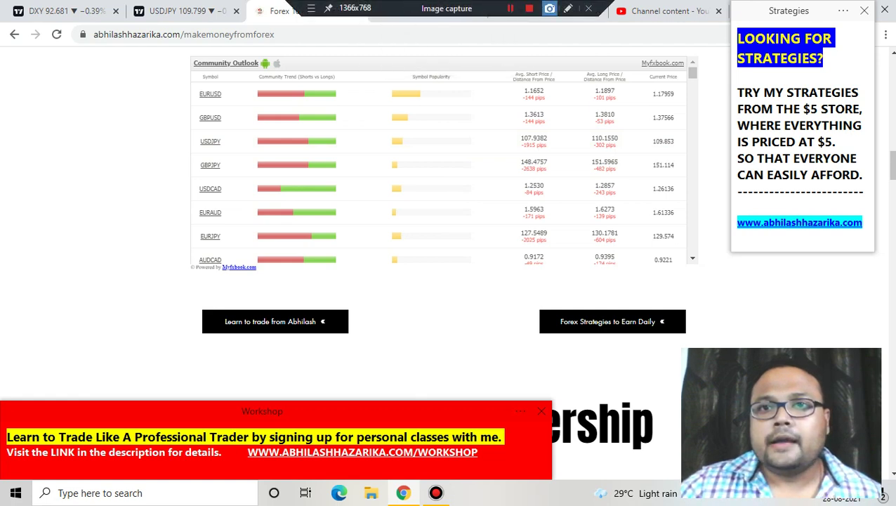
click(567, 8)
drag(479, 135, 491, 171)
mouse_move(511, 137)
mouse_down()
mouse_move(505, 161)
mouse_move(510, 137)
mouse_up()
mouse_move(540, 130)
mouse_down()
mouse_move(530, 173)
mouse_move(527, 139)
mouse_up()
click(549, 160)
mouse_move(542, 109)
mouse_down()
mouse_move(441, 146)
mouse_move(560, 184)
mouse_move(536, 114)
mouse_up()
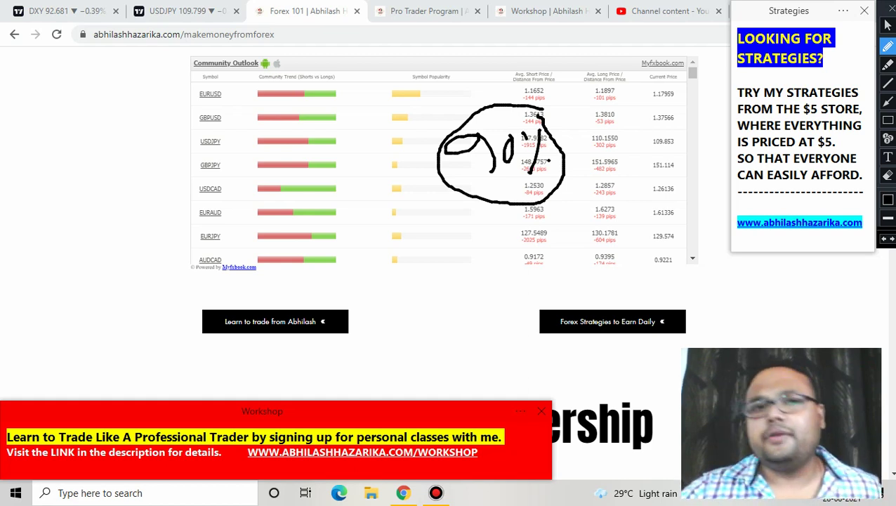
mouse_move(285, 130)
mouse_down()
mouse_move(247, 129)
mouse_move(301, 153)
mouse_move(285, 129)
mouse_up()
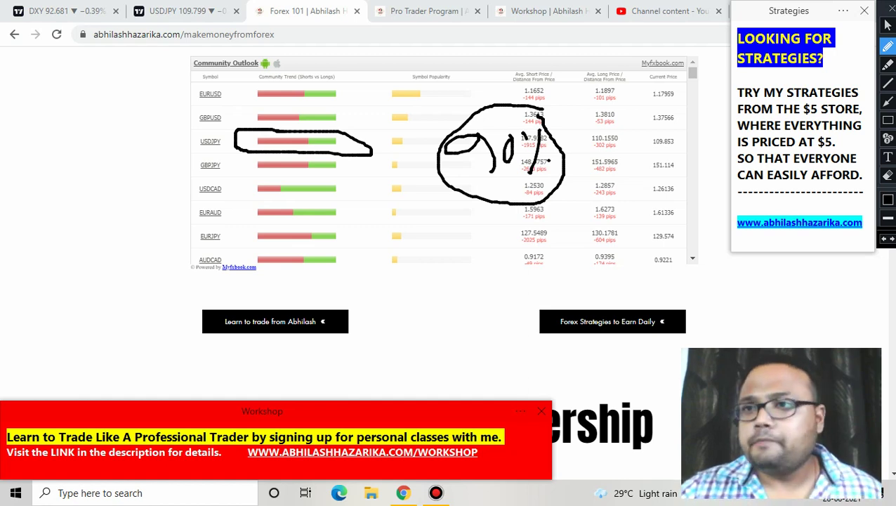
click(889, 8)
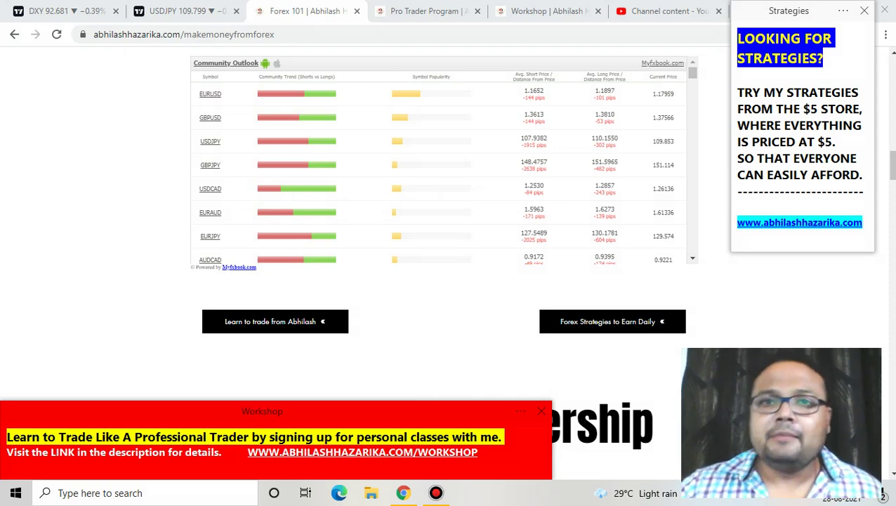
- Compare the U.S. Dollar Currency Index 4-hour chart with the USDJPY chart
click(60, 11)
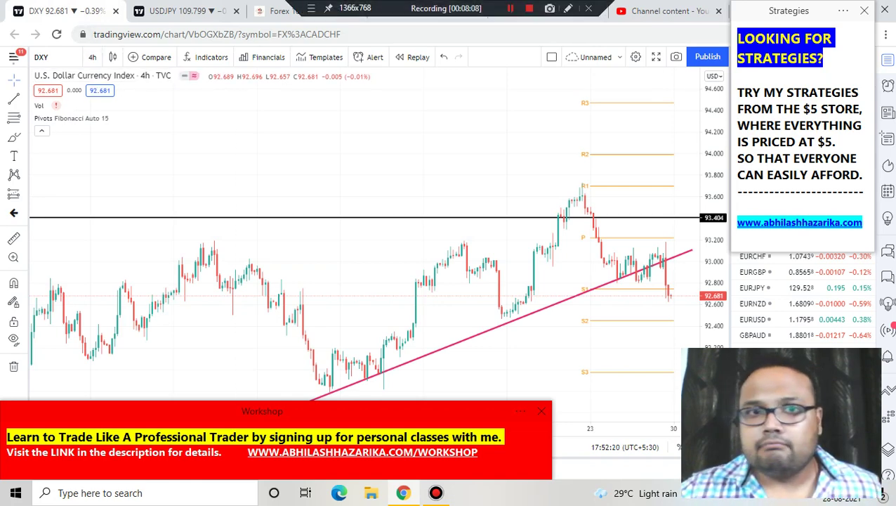
key(ctrl+2)
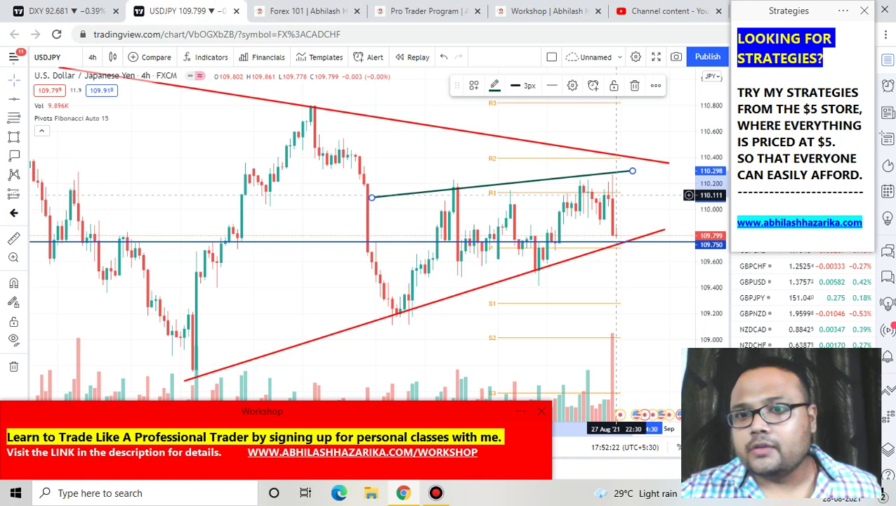
key(ctrl+1)
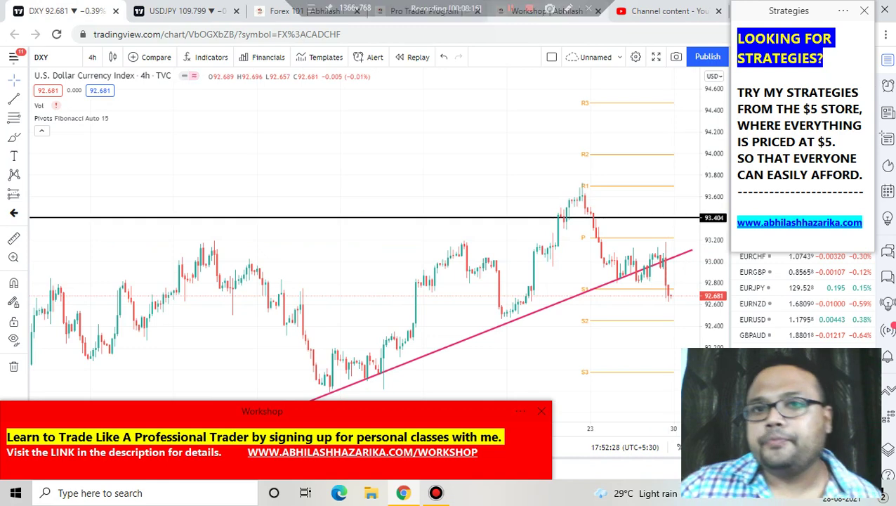
click(567, 9)
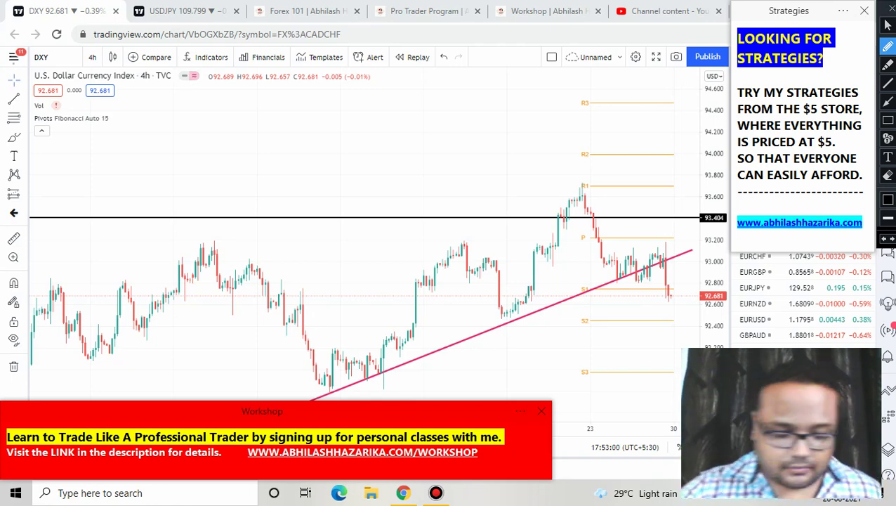
click(889, 8)
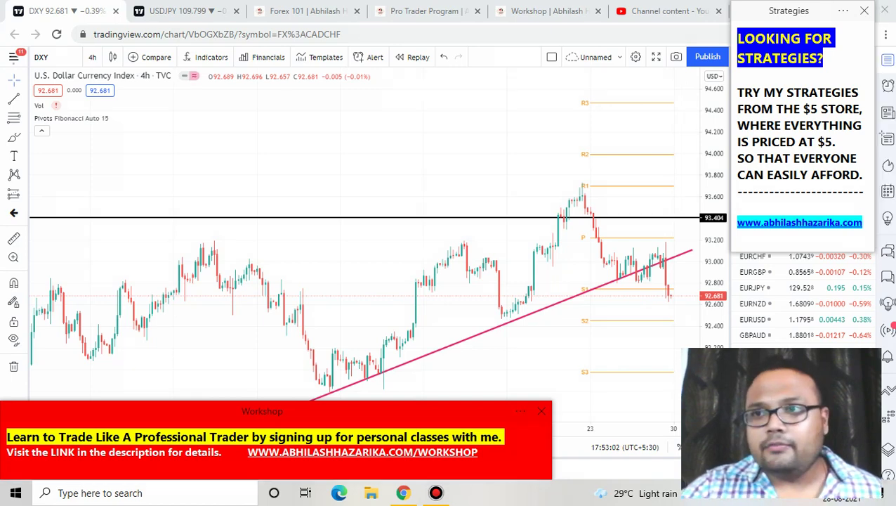
- On the USDJPY chart, mark a tick and a B at the rising red line and an S at the green line's end
click(182, 10)
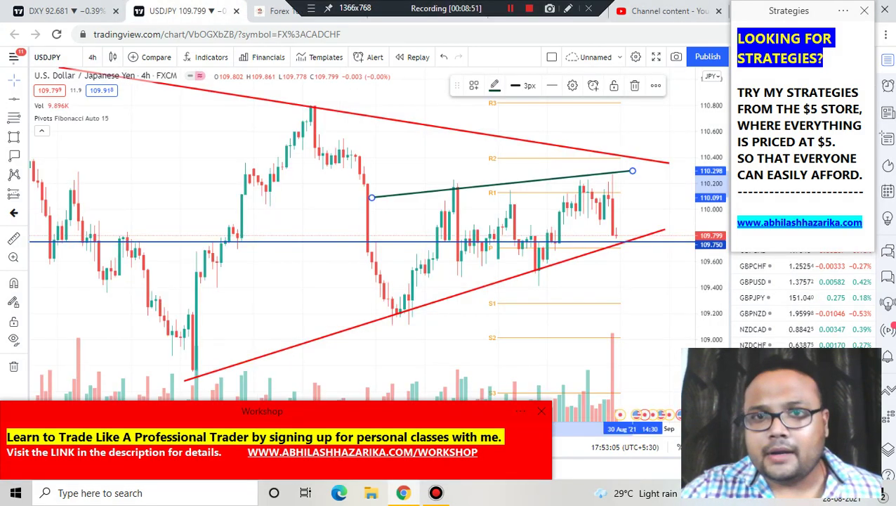
click(567, 9)
drag(616, 231, 633, 261)
drag(636, 230, 634, 260)
drag(633, 170, 621, 194)
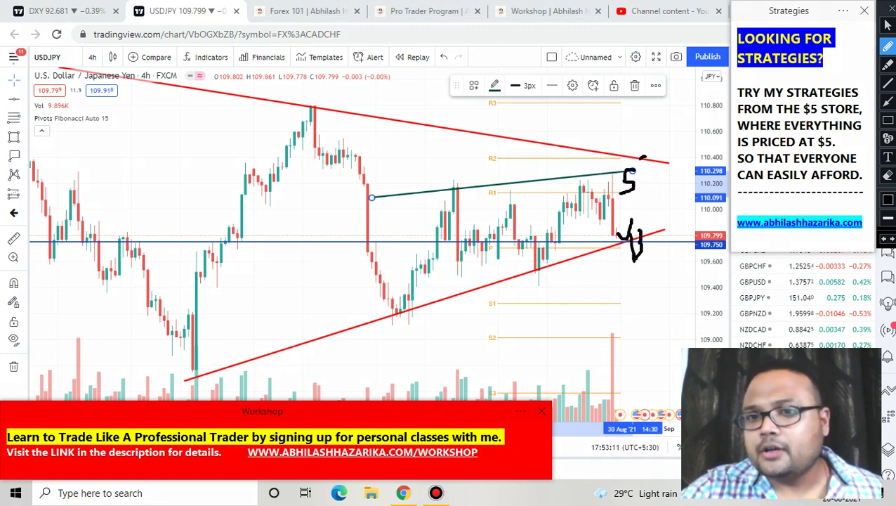